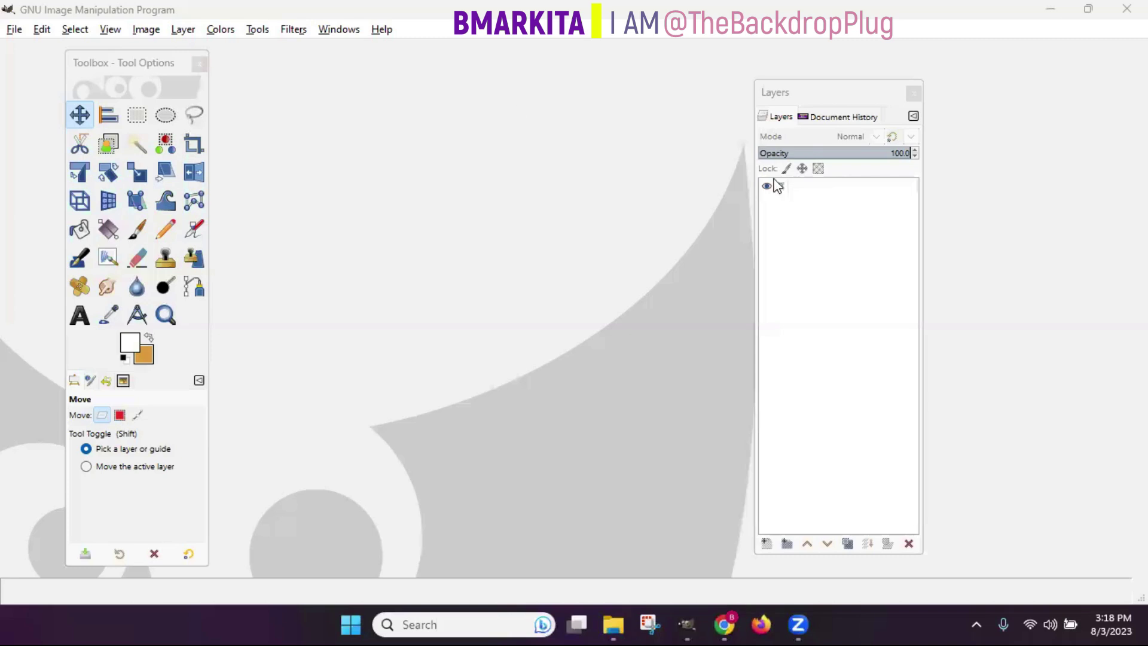
Step: Close the floating Layers window and the Toolbox window with its Tool Options
click(805, 100)
mouse_move(108, 60)
mouse_down()
mouse_move(175, 111)
mouse_move(244, 73)
mouse_move(87, 62)
mouse_up()
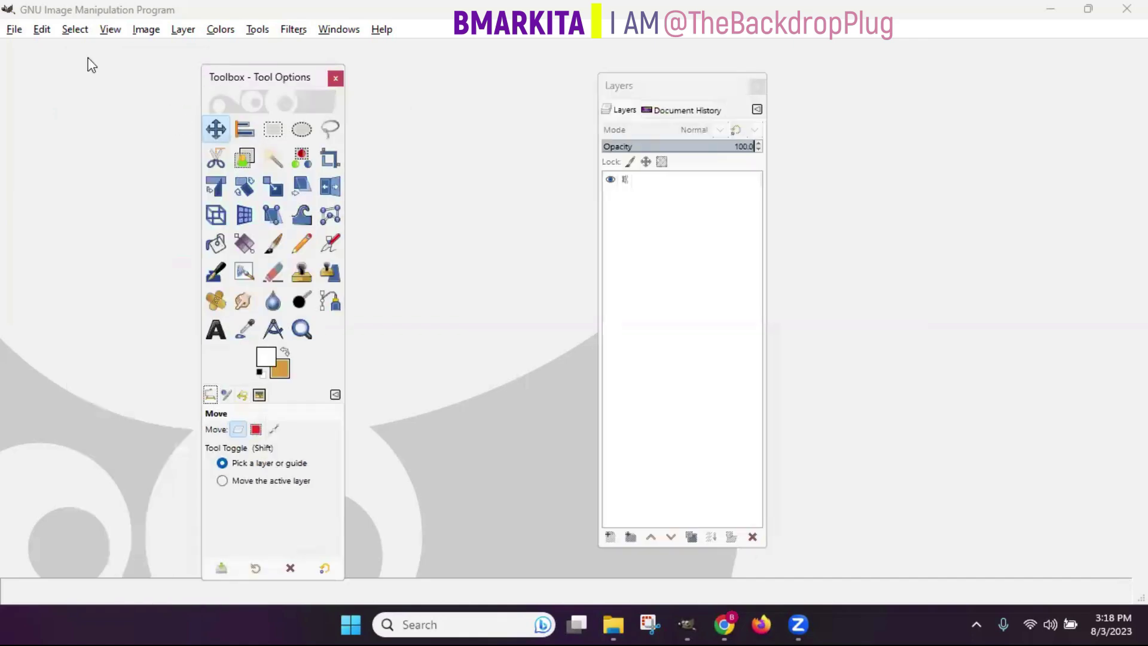
drag(619, 92, 648, 126)
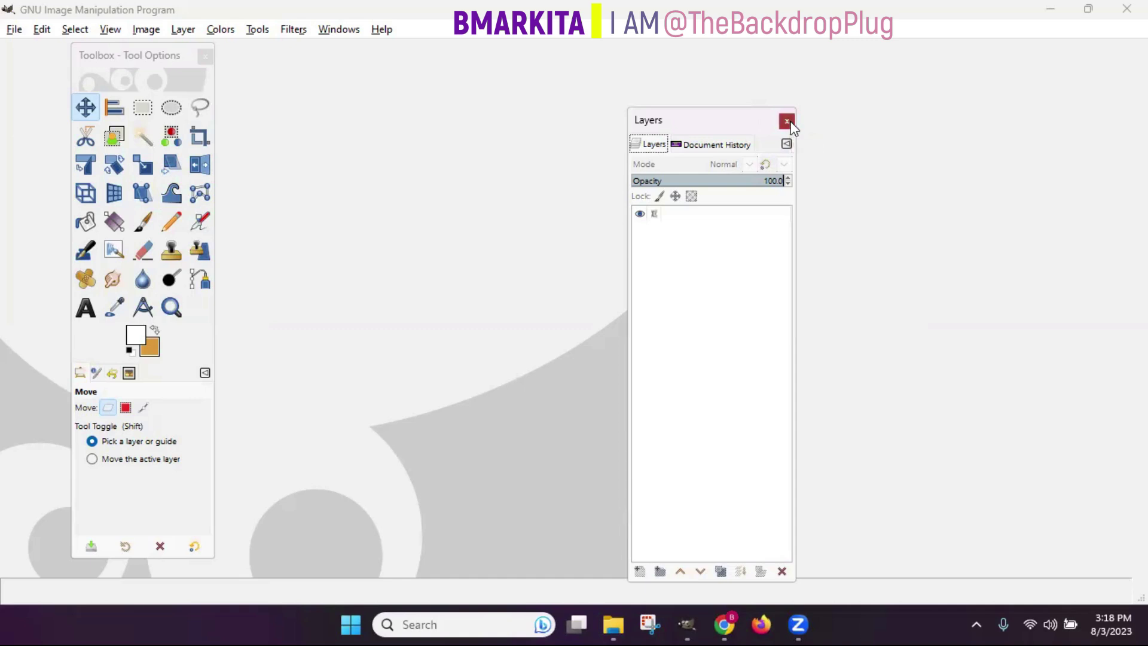
click(787, 121)
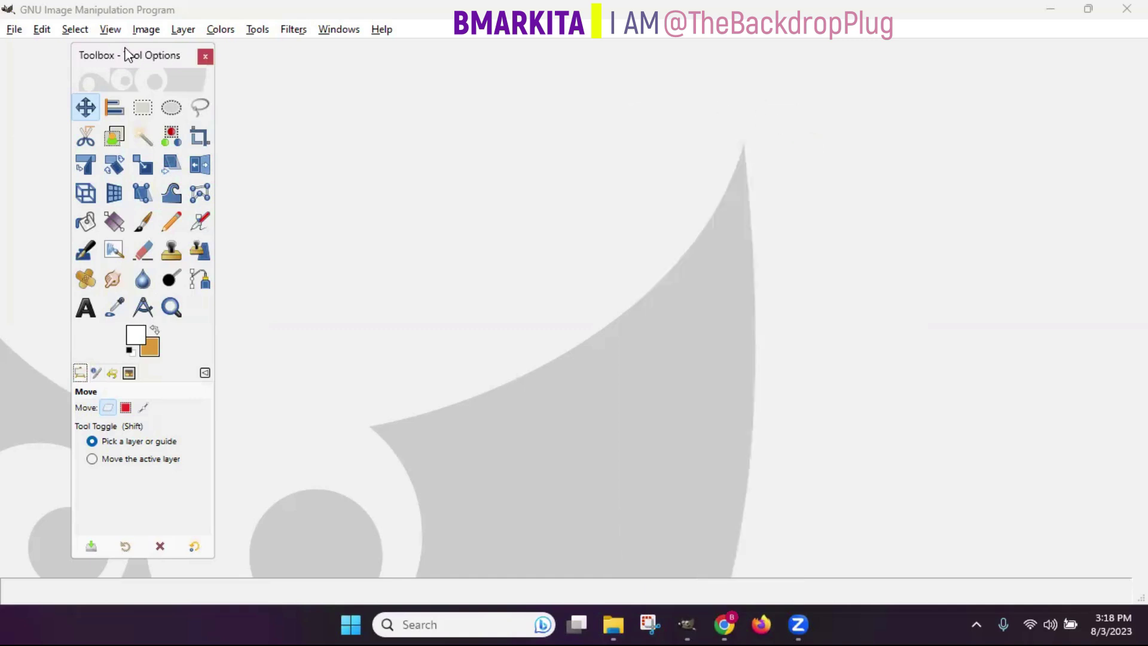
drag(149, 62, 170, 66)
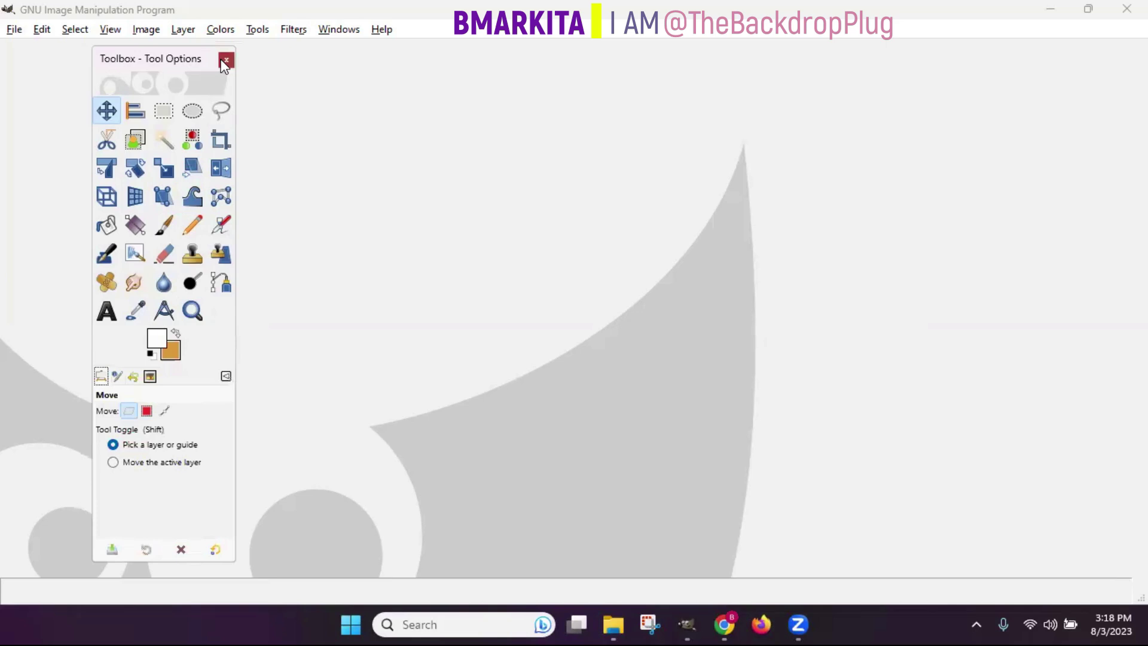
click(226, 60)
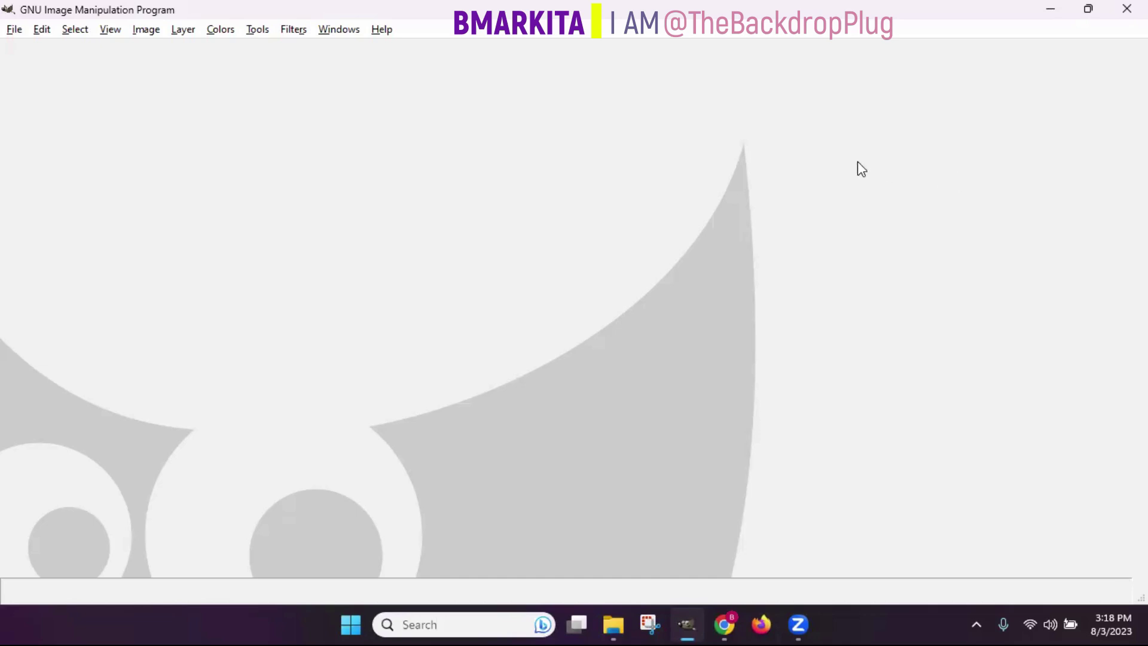
click(39, 33)
mouse_move(56, 27)
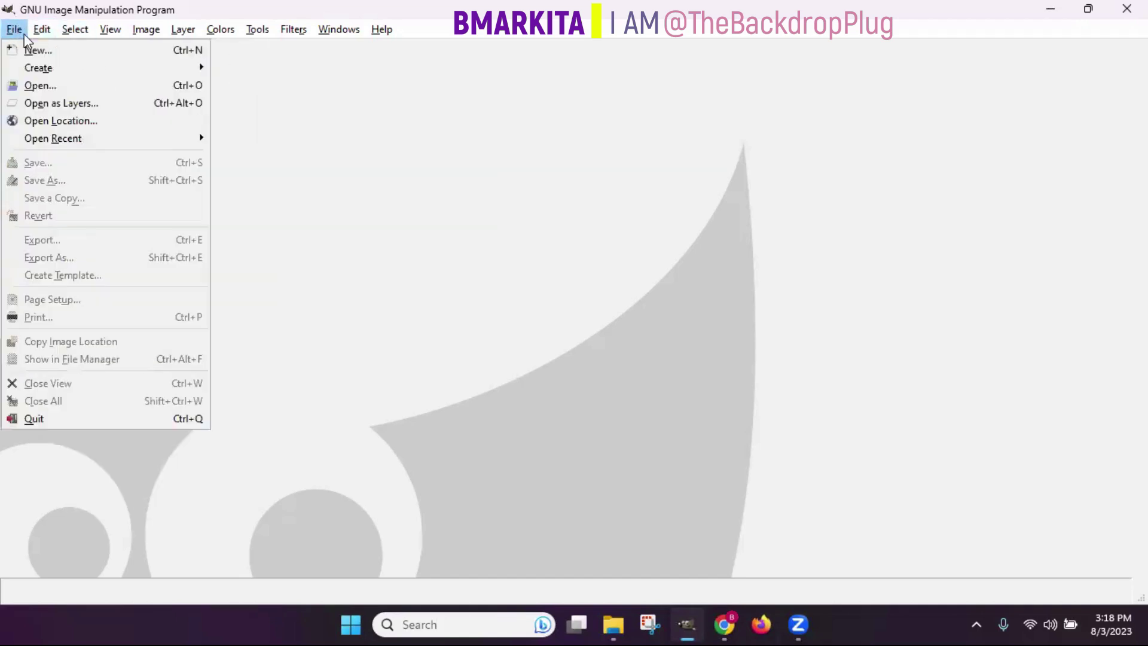
click(24, 33)
click(31, 33)
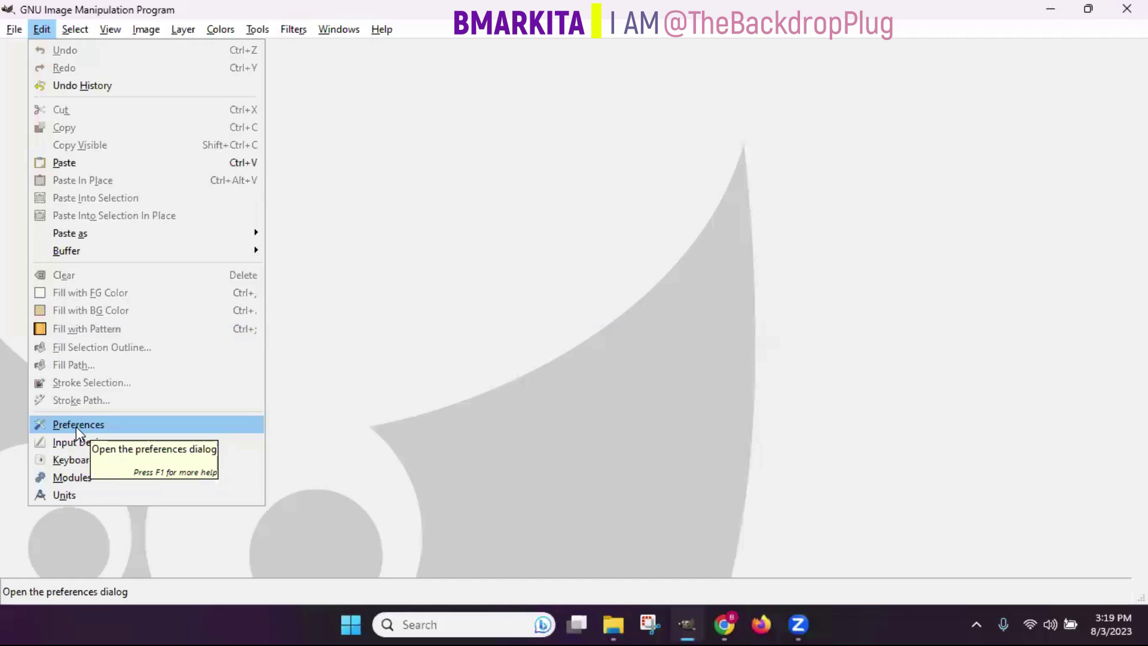
click(42, 29)
click(157, 25)
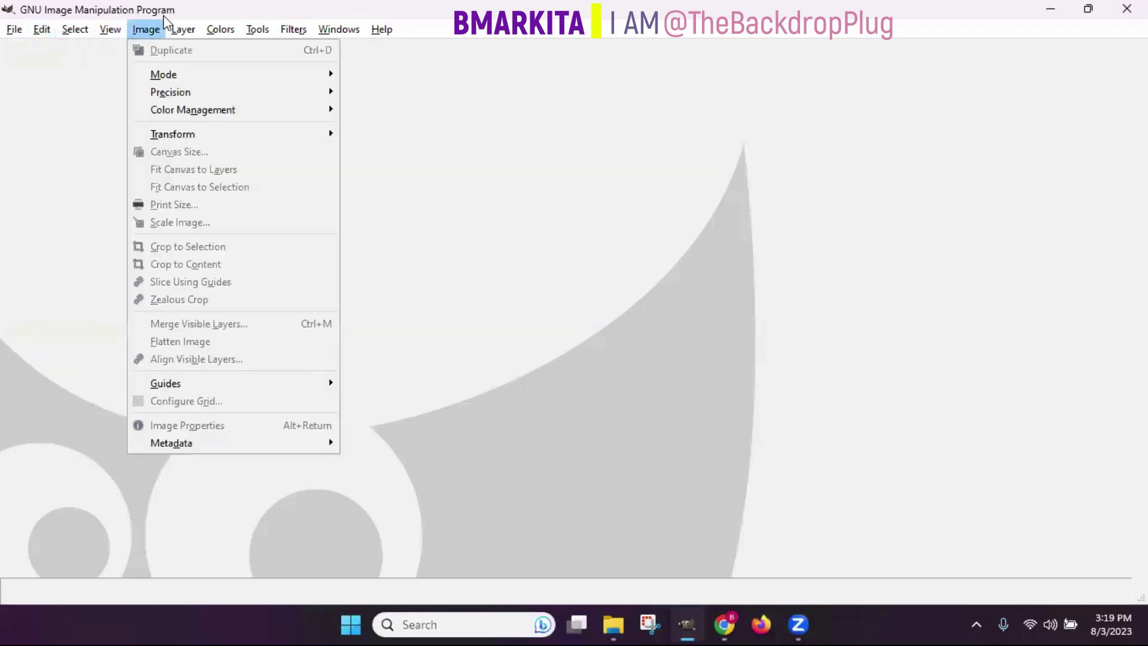
mouse_move(73, 26)
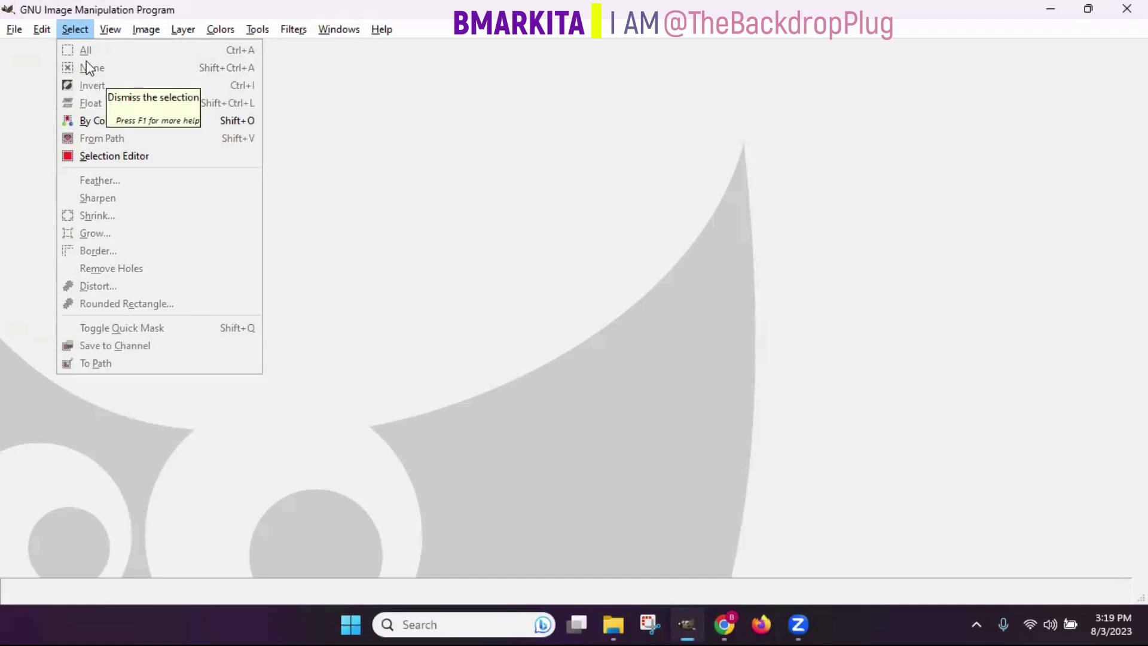
Step: Open the Preferences and look over the Interface section with its subcategories
click(42, 29)
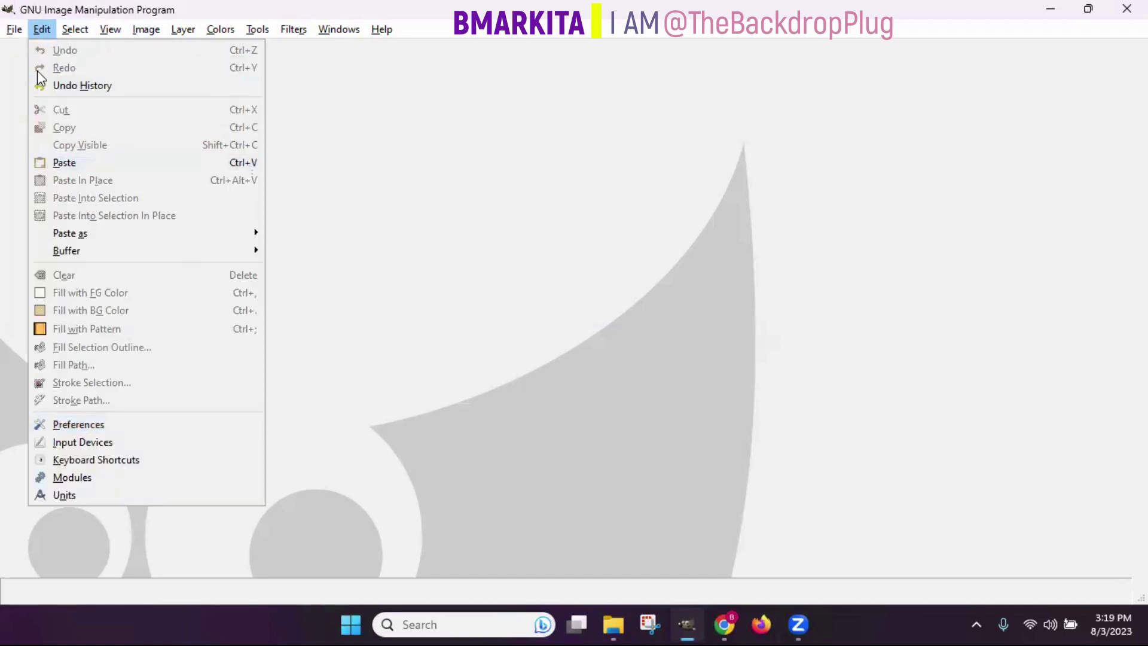
click(78, 424)
drag(285, 197, 458, 122)
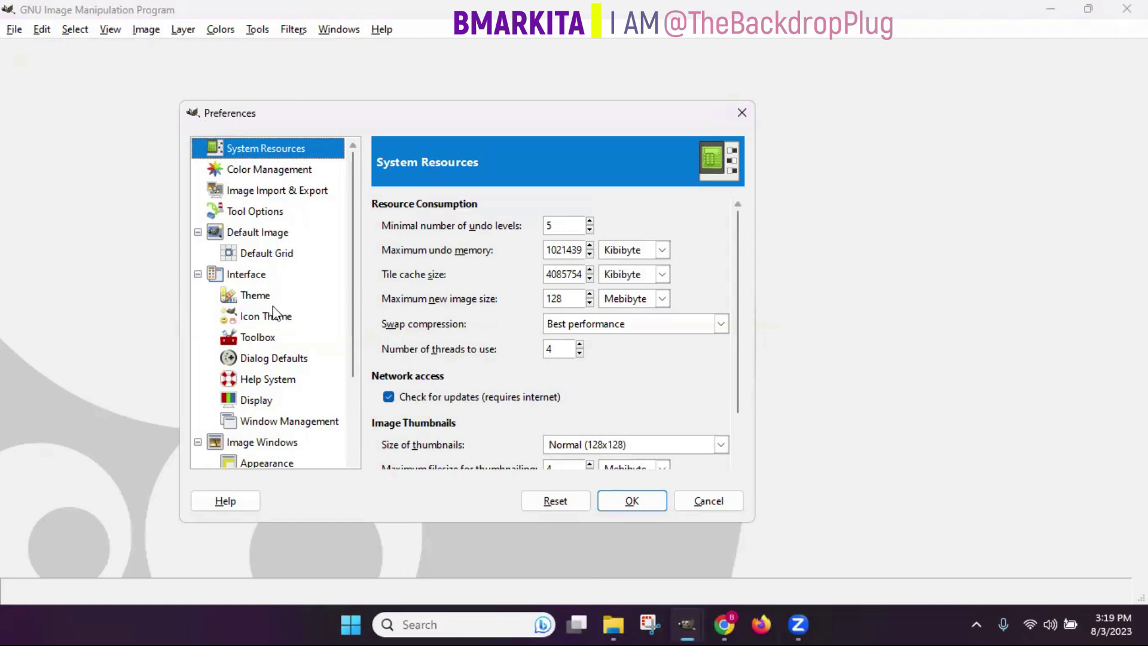
click(244, 282)
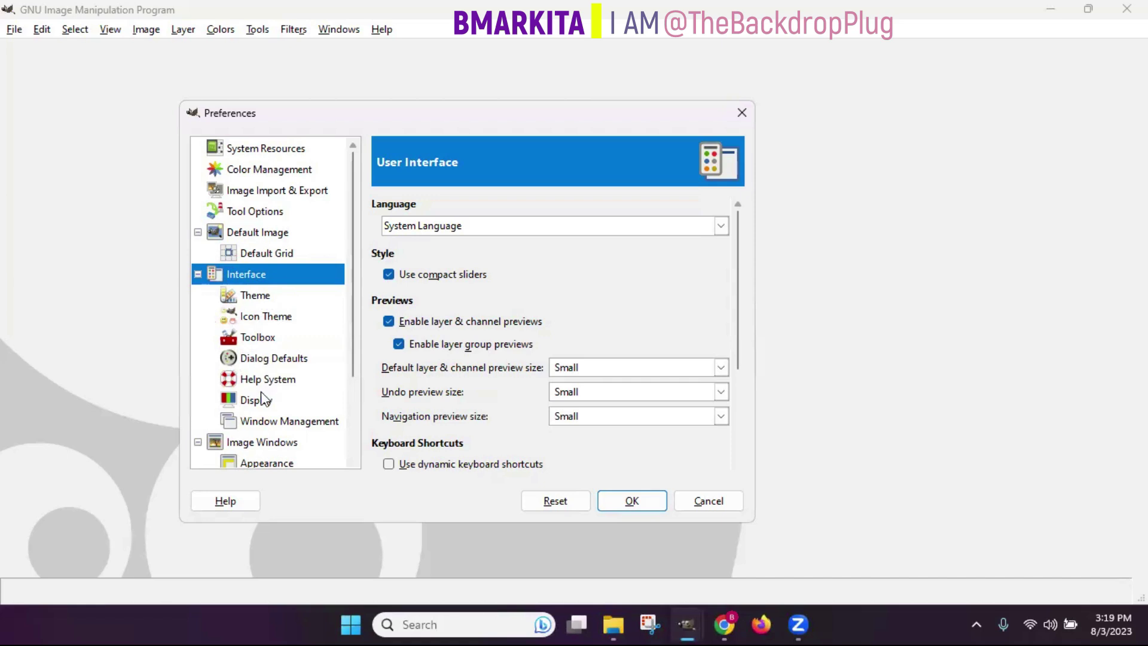
click(198, 274)
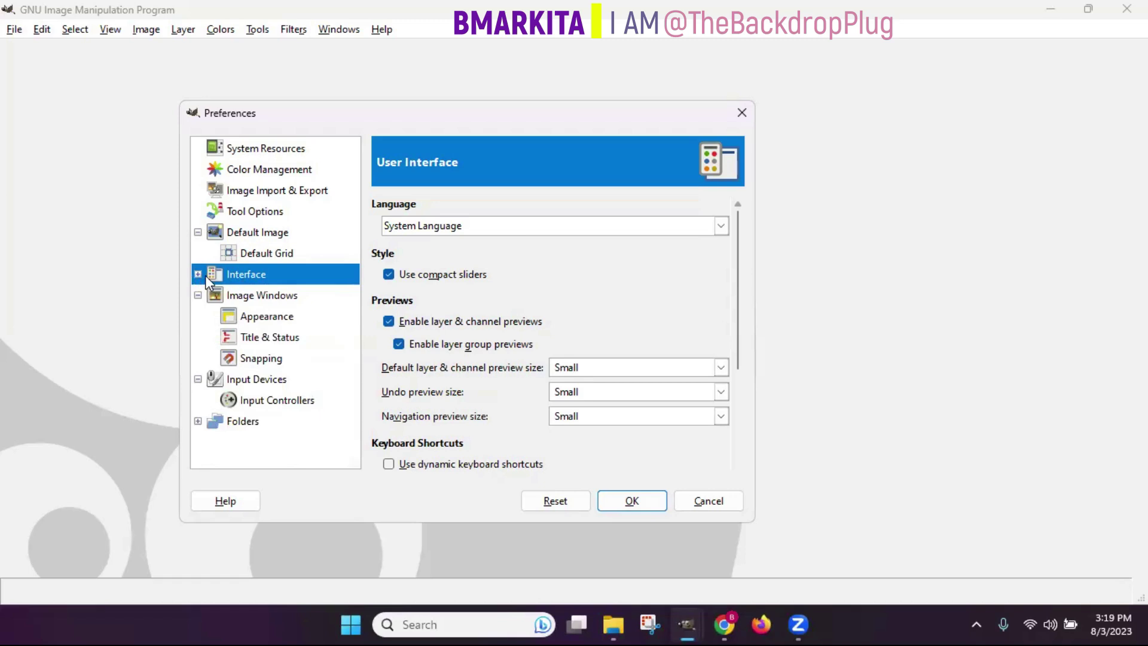
click(198, 275)
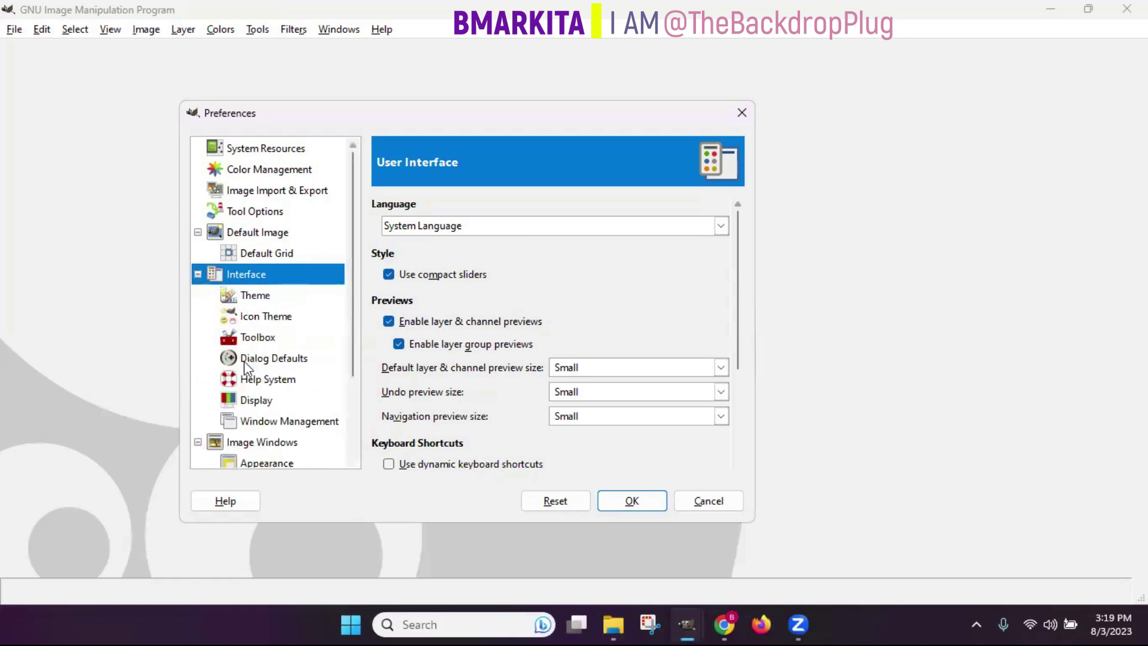
Step: Preview the Dark, Gray and Light interface themes, and set the theme back to System
click(250, 297)
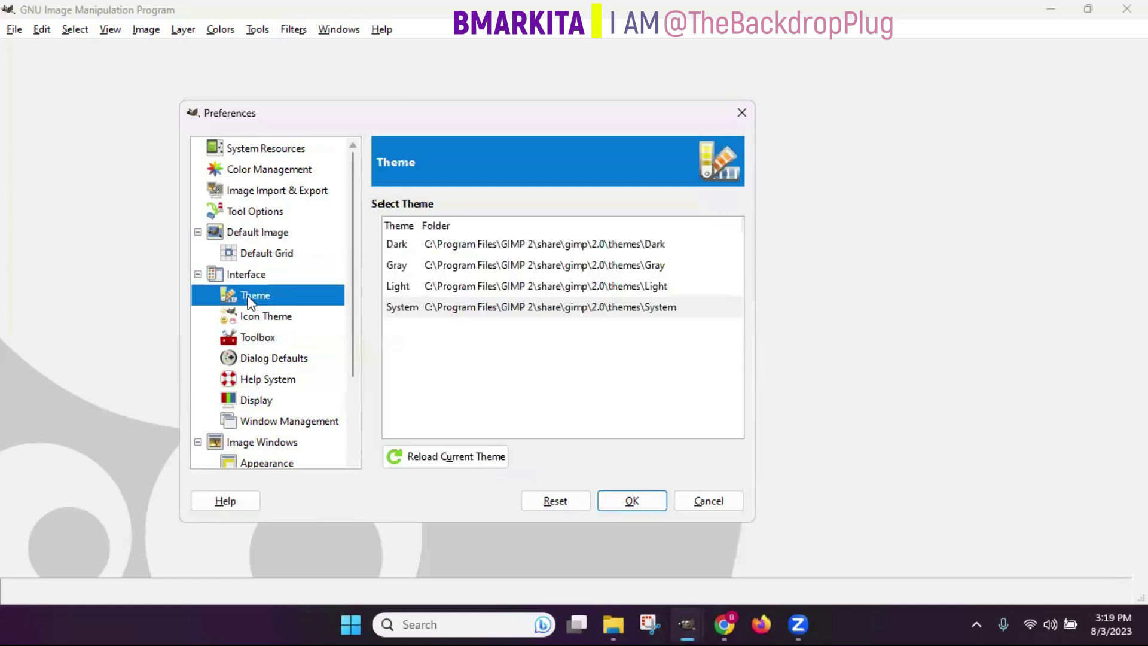
click(440, 246)
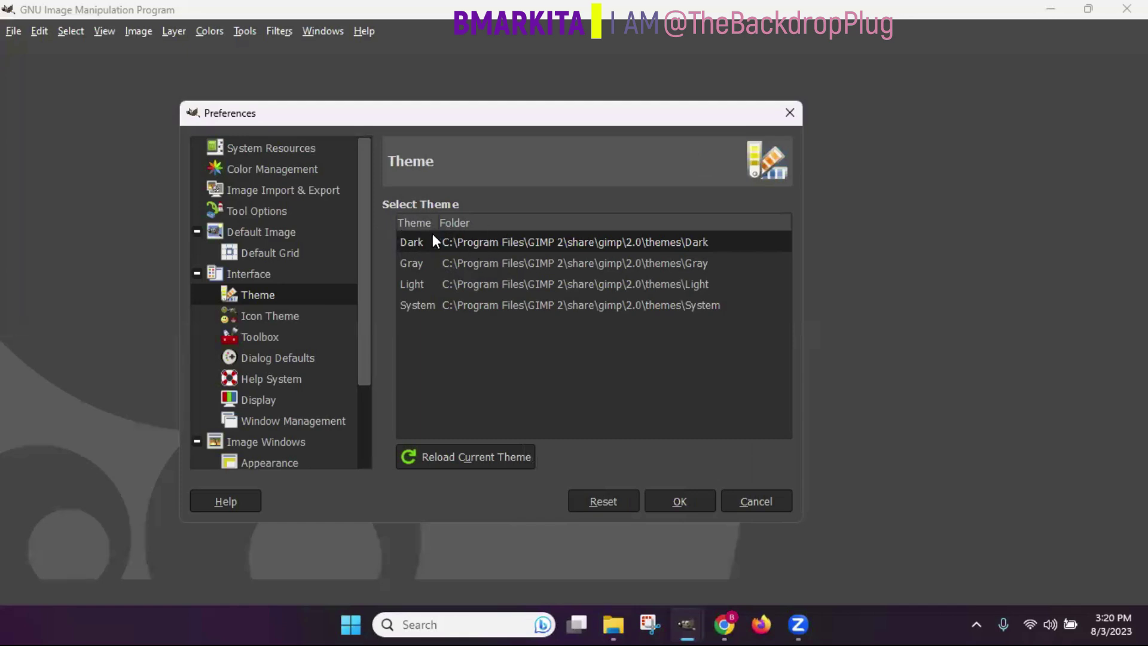
click(457, 264)
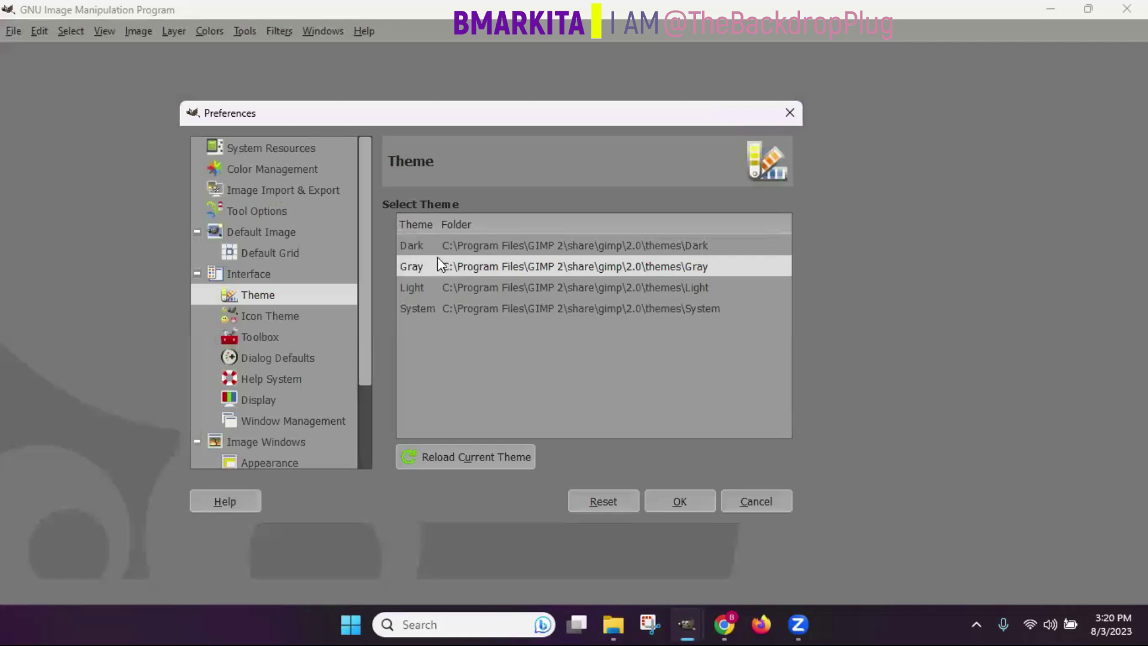
click(465, 289)
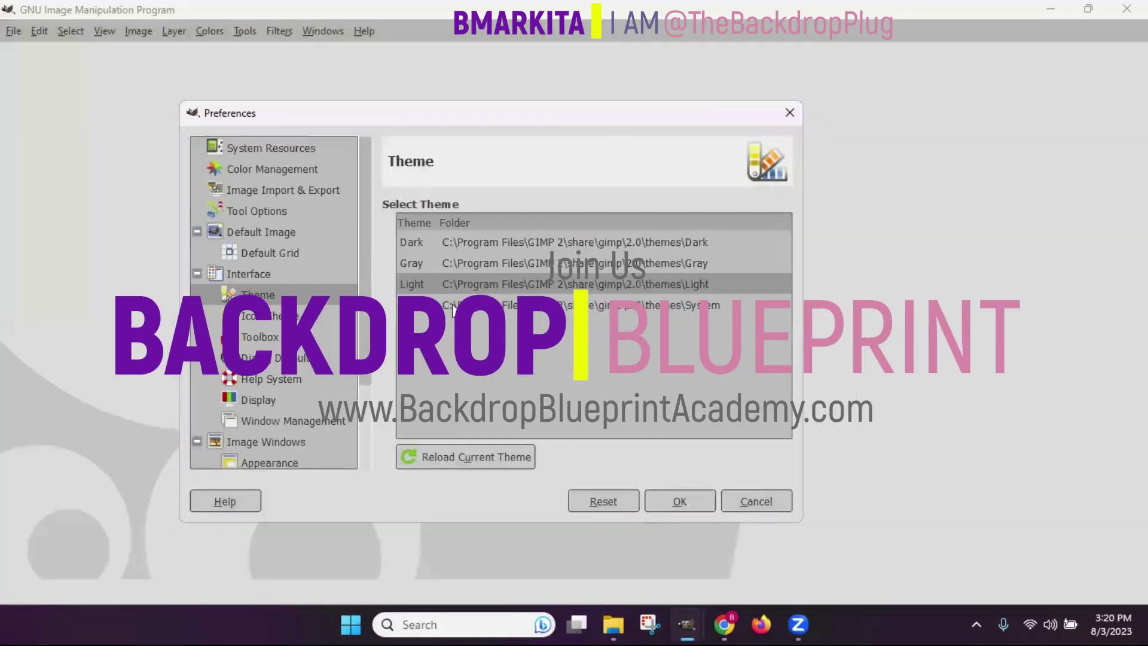
click(445, 306)
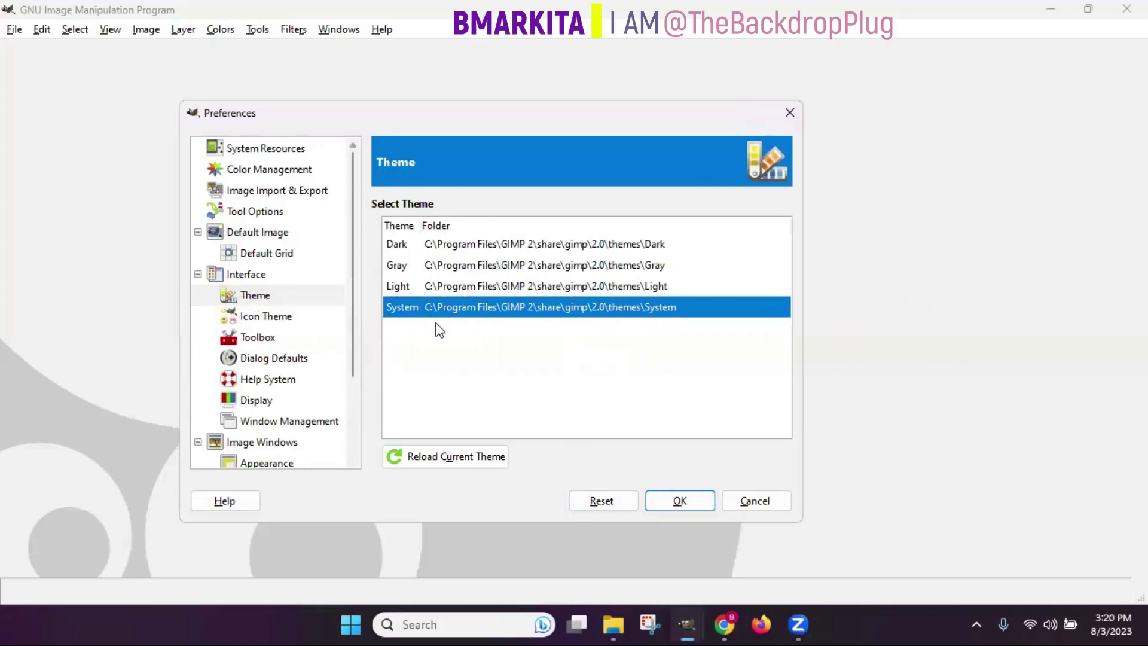
Step: Preview the Legacy and Symbolic icon themes, and set the icon theme back to Color
click(258, 324)
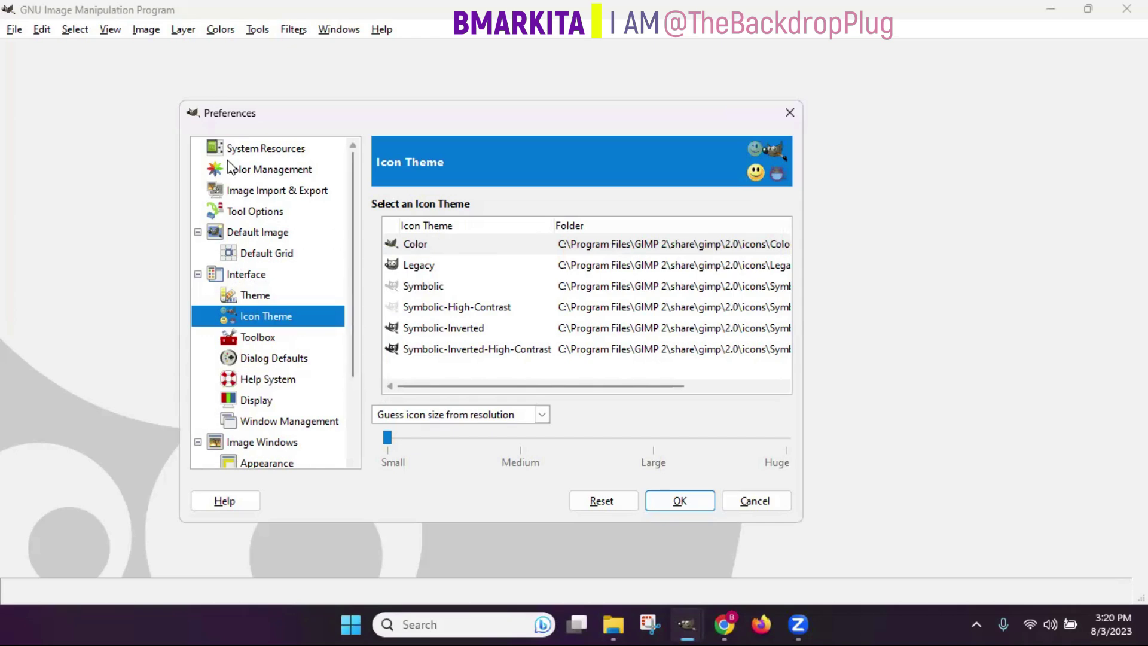
click(421, 270)
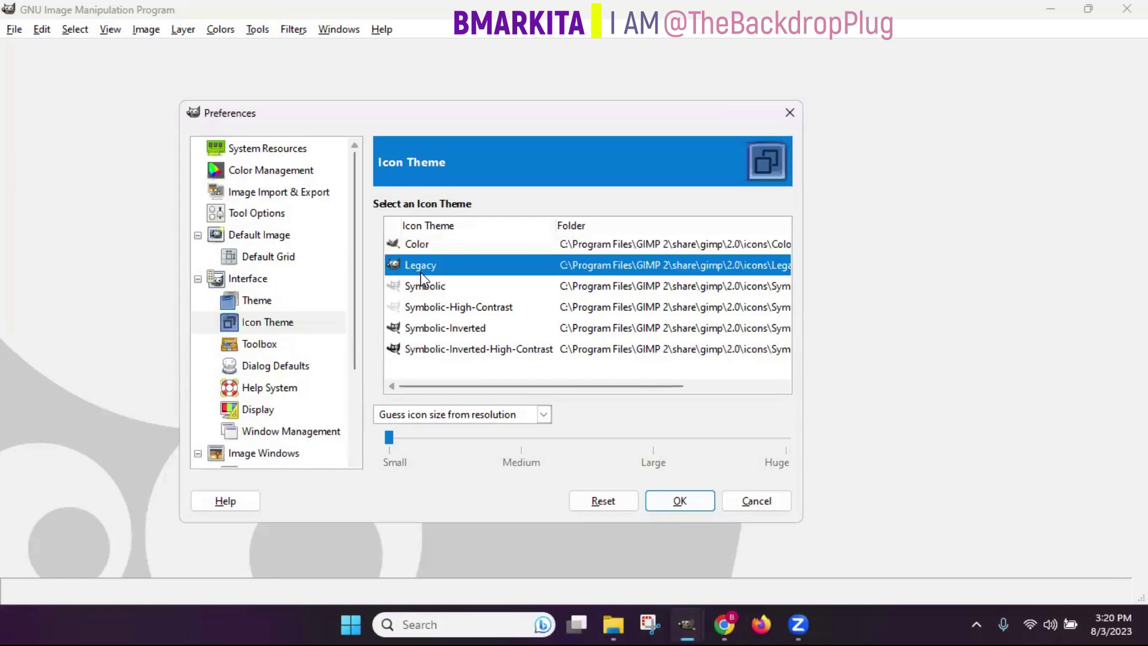
click(422, 289)
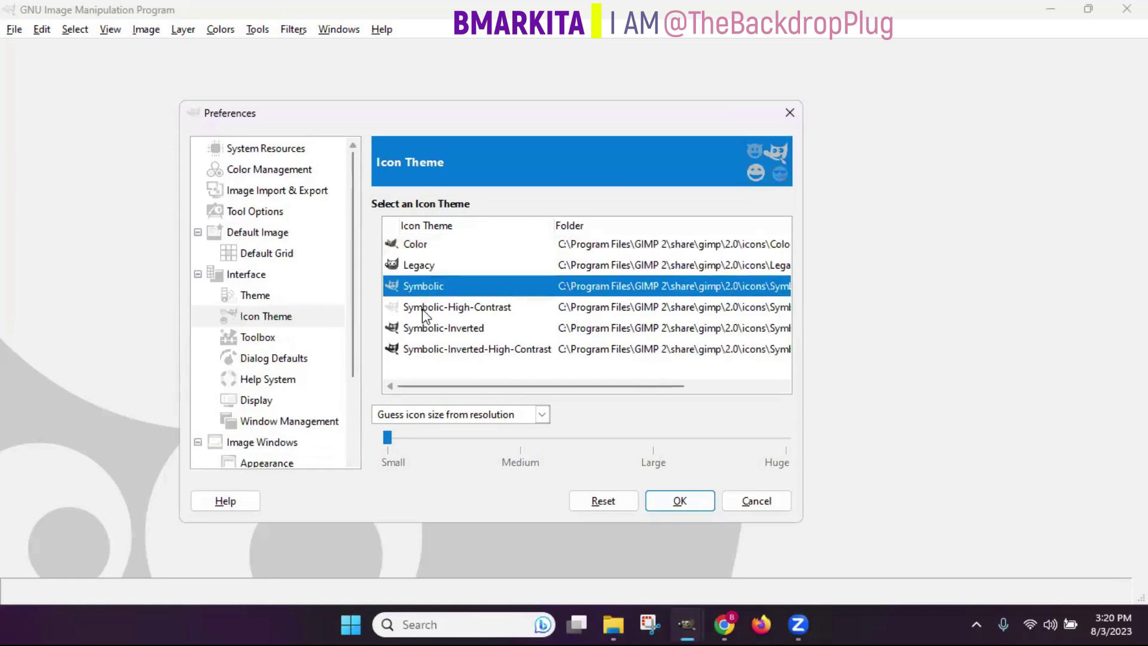
click(417, 245)
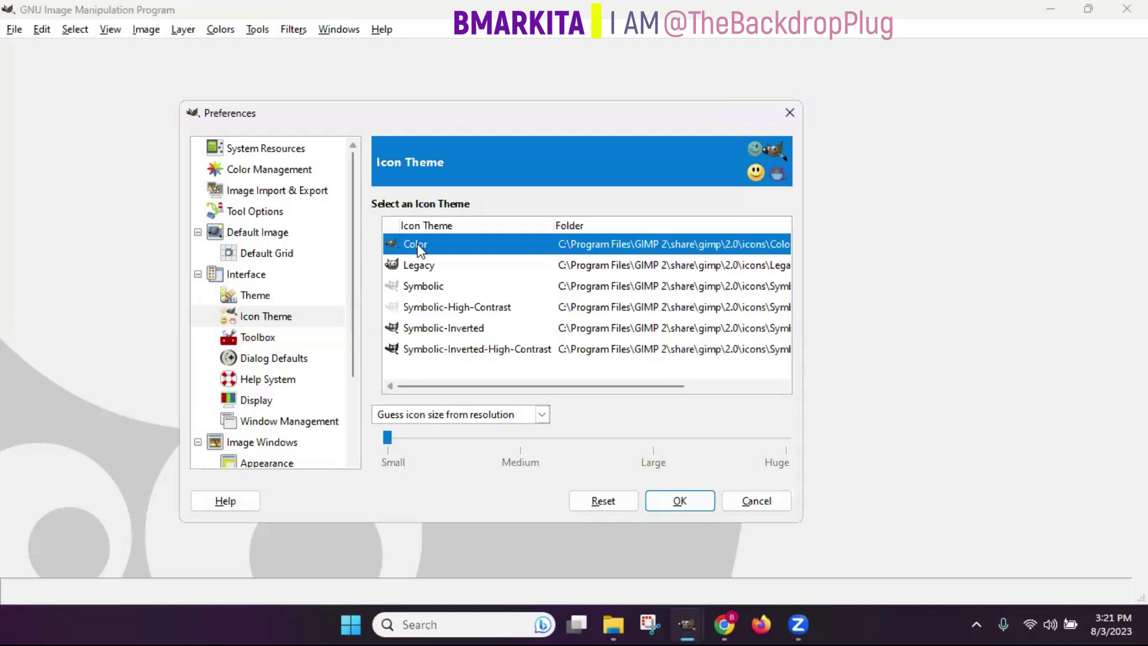
Step: Turn the toolbox's tool groups on and off again, leaving them disabled, and confirm the preferences
click(250, 340)
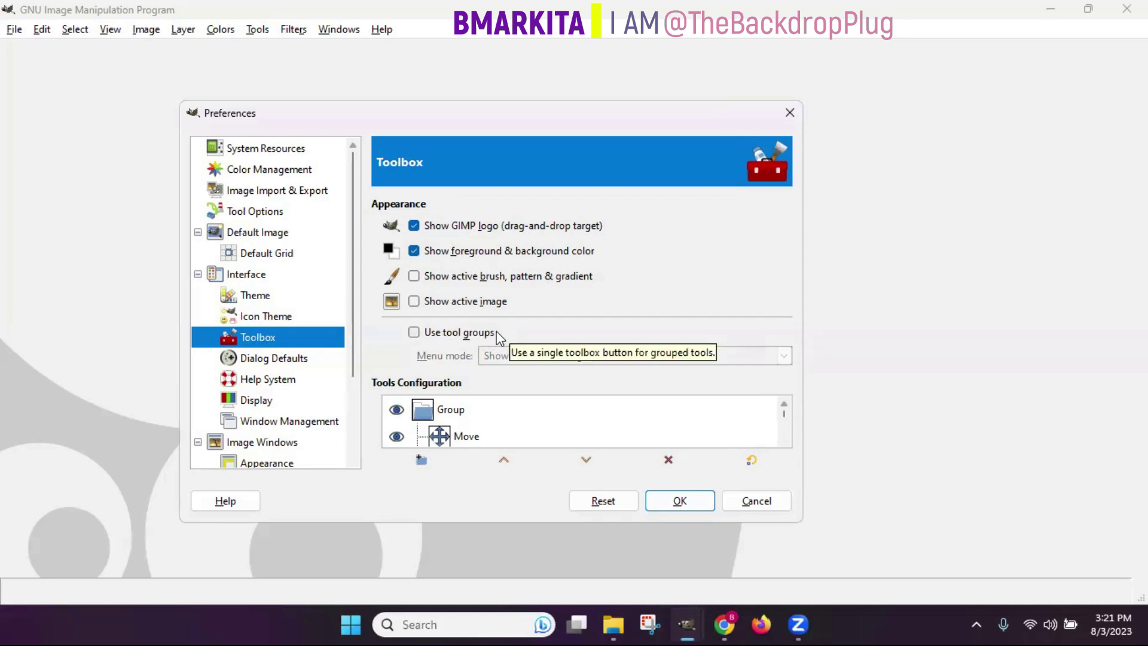
click(413, 331)
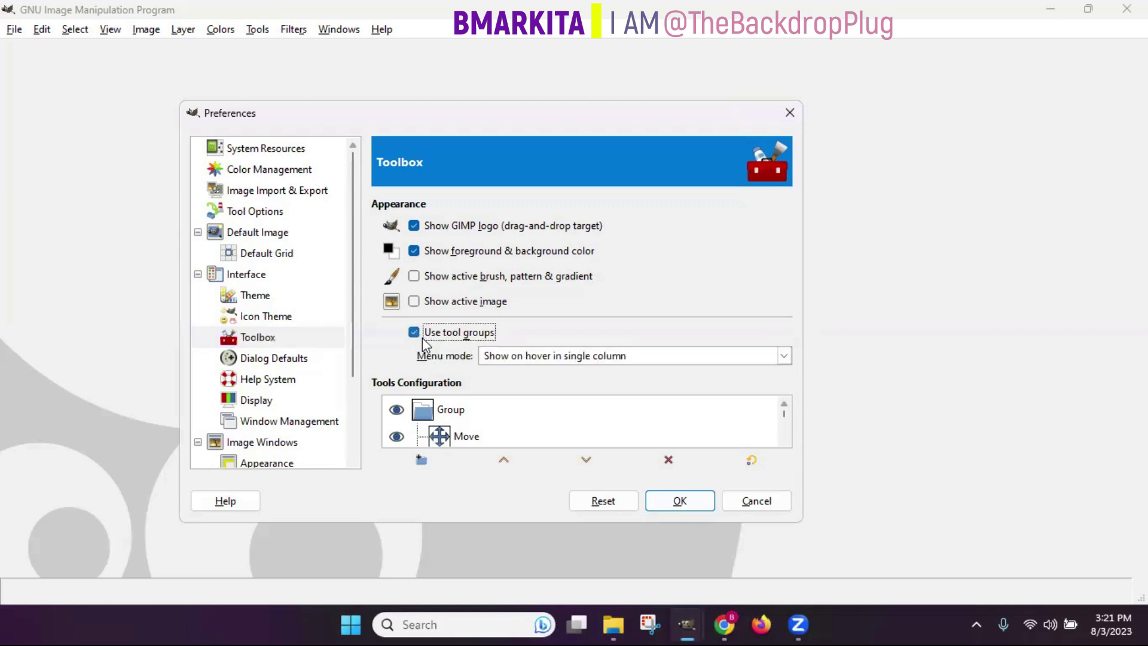
click(416, 337)
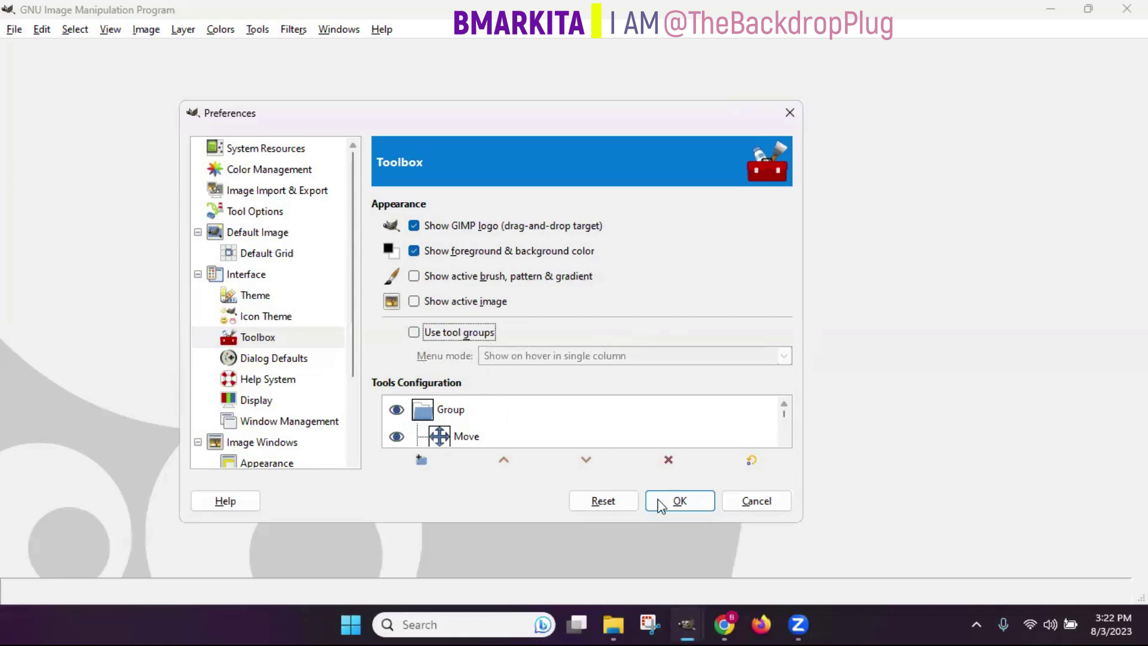
click(705, 499)
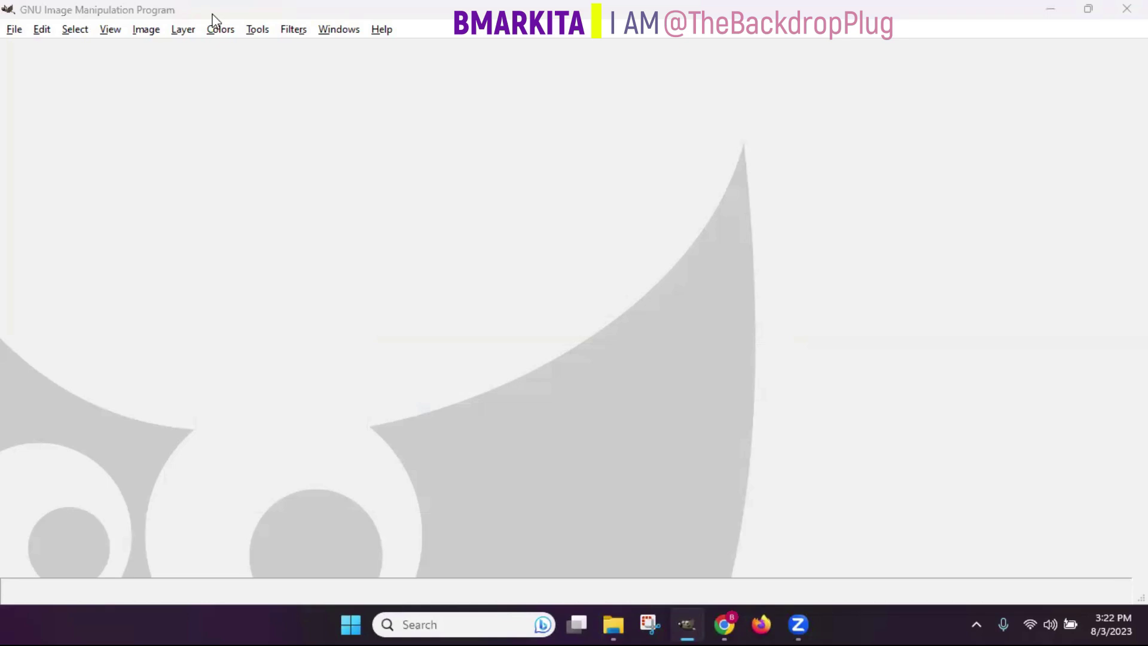
Step: Open a new Toolbox and switch the workspace to single-window mode
click(339, 29)
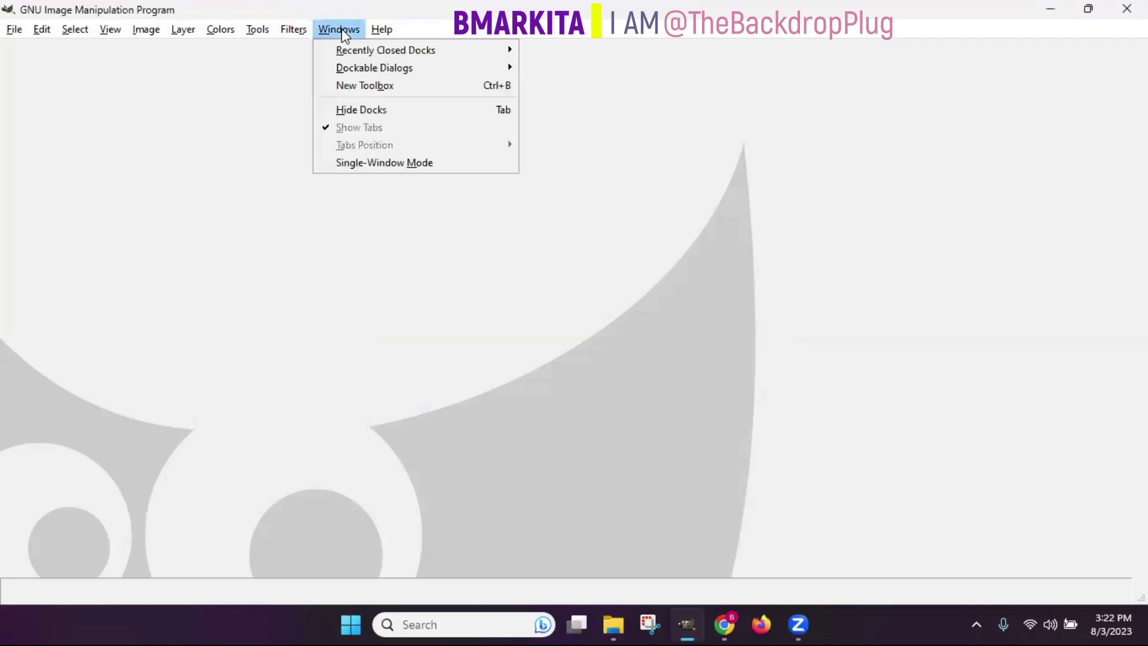
click(345, 86)
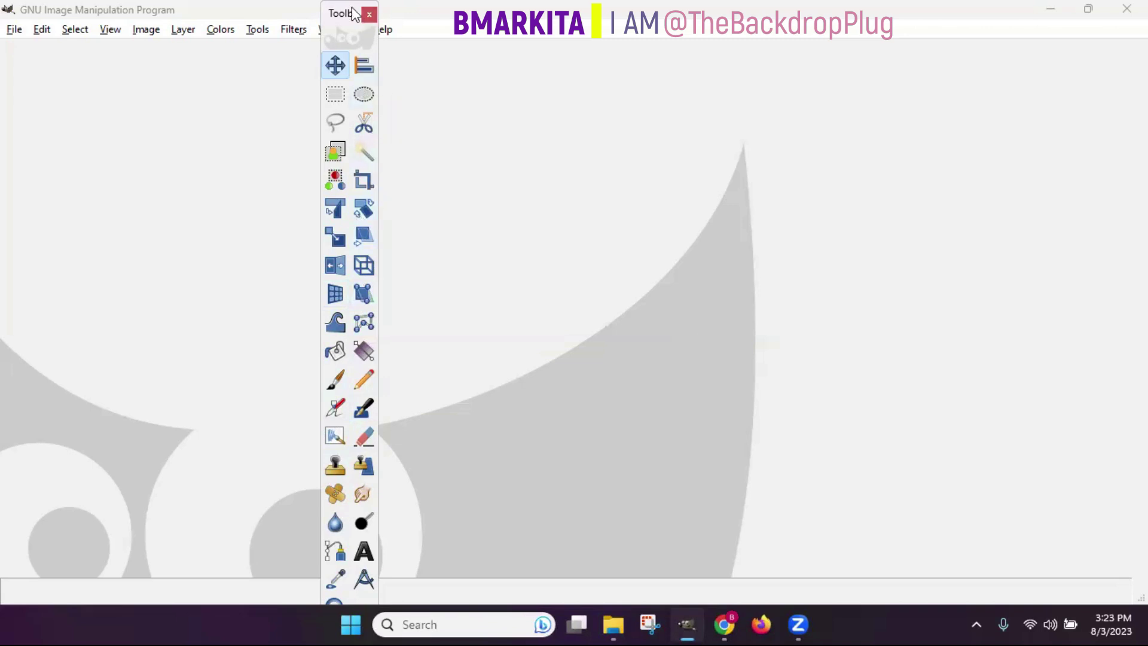
drag(339, 18, 195, 62)
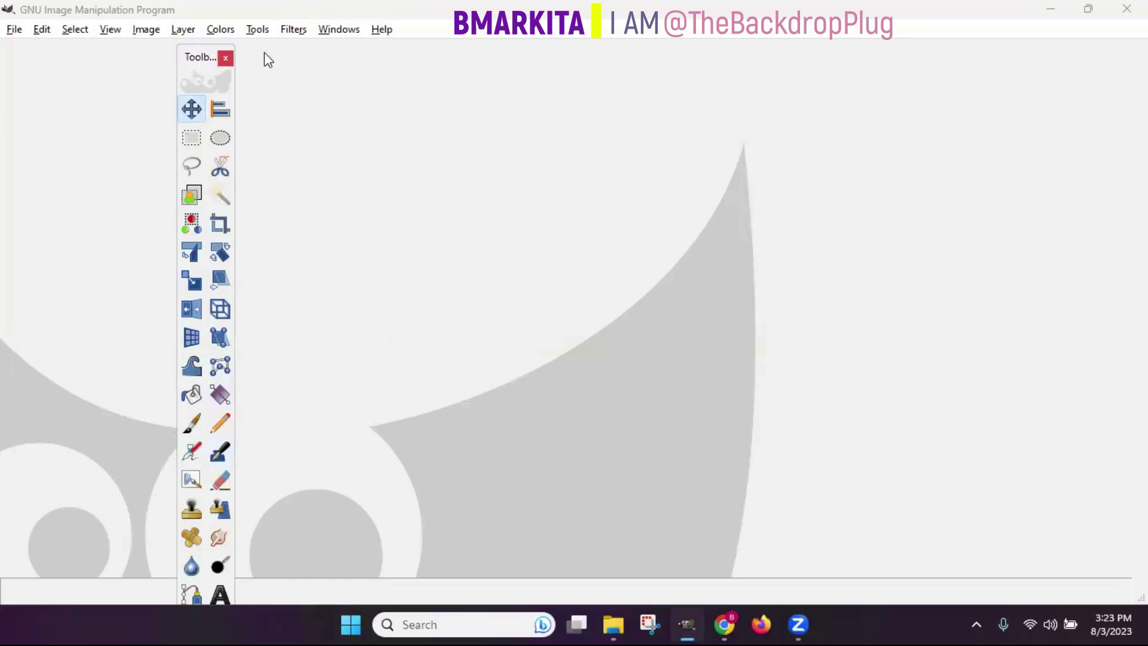
click(338, 30)
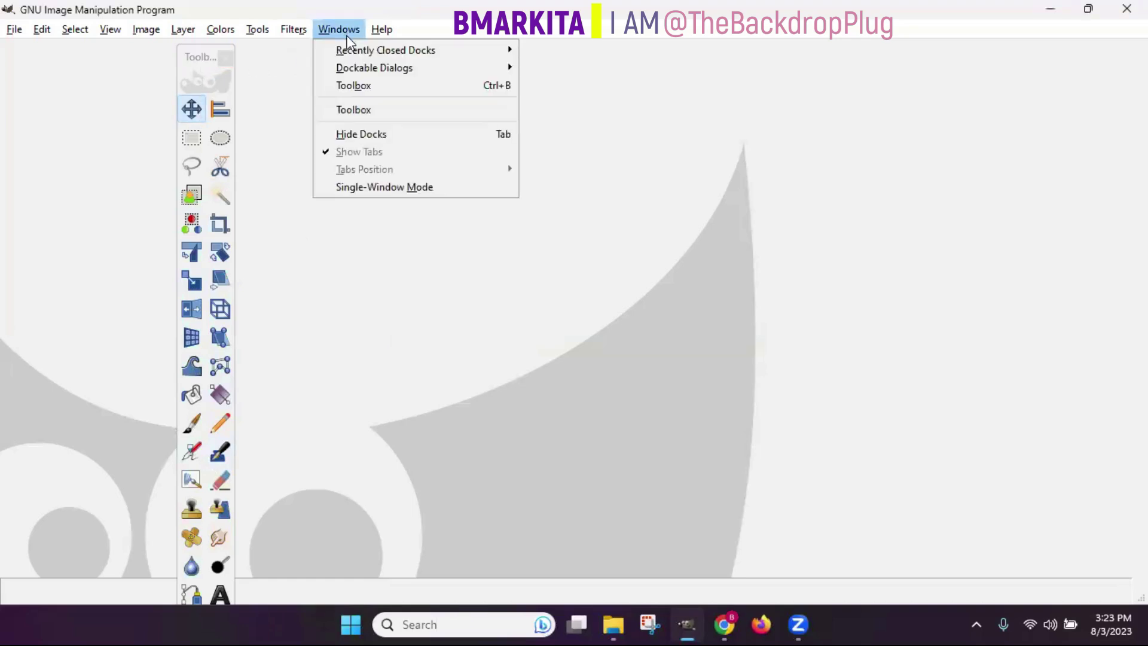
click(361, 187)
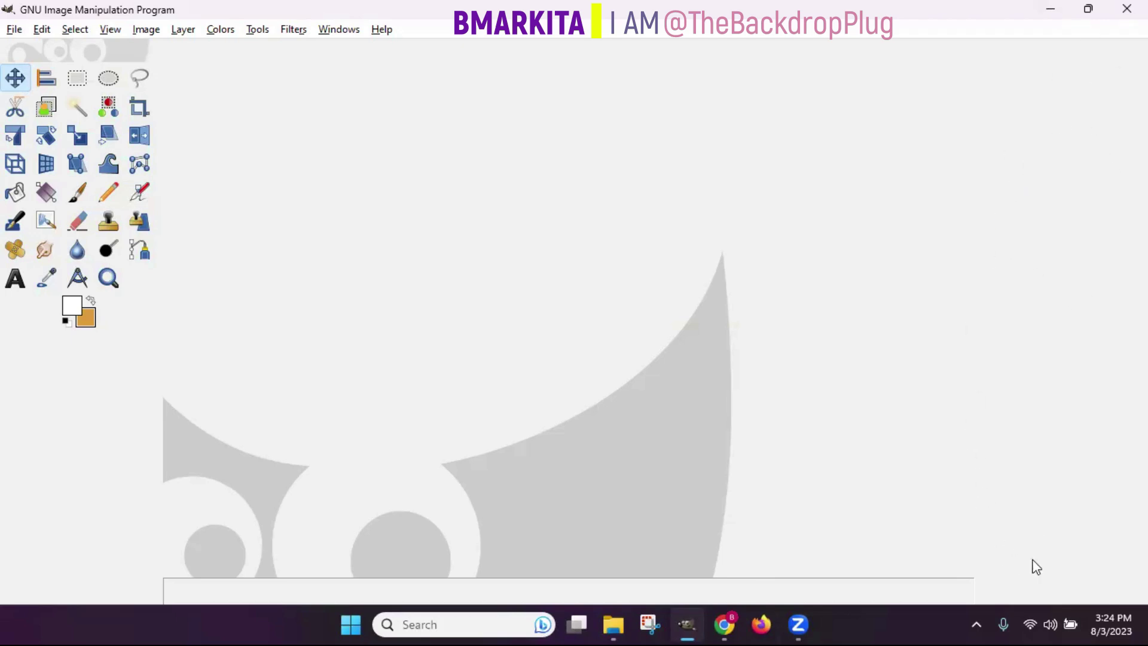
Step: Add the Tool Options dockable dialog to the workspace
click(338, 31)
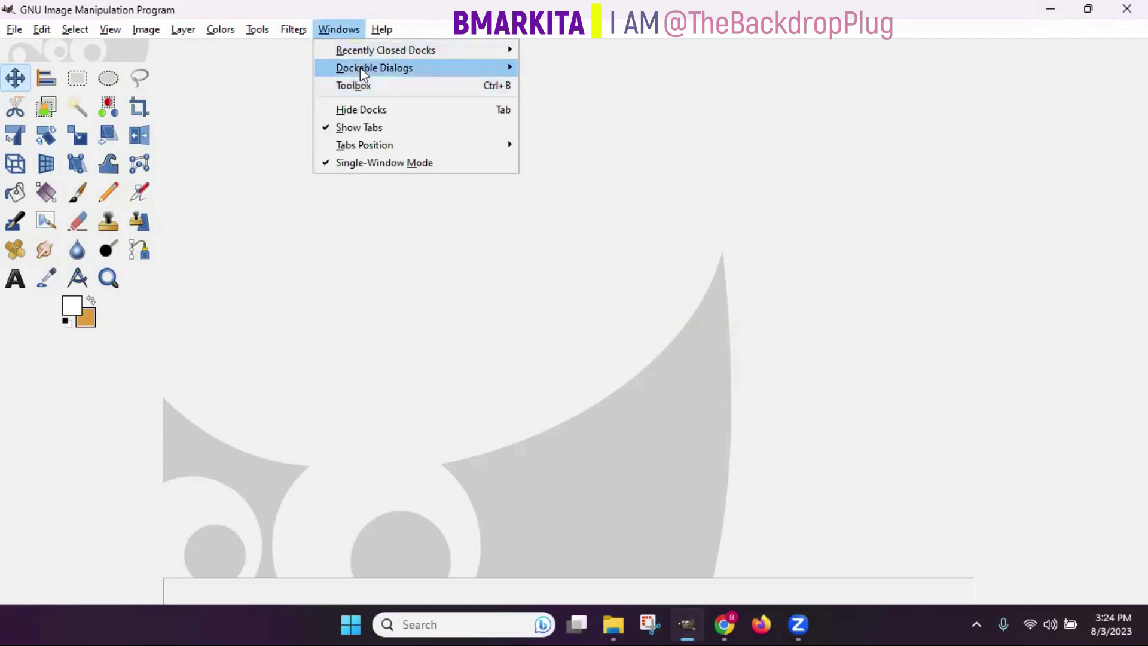
mouse_move(360, 69)
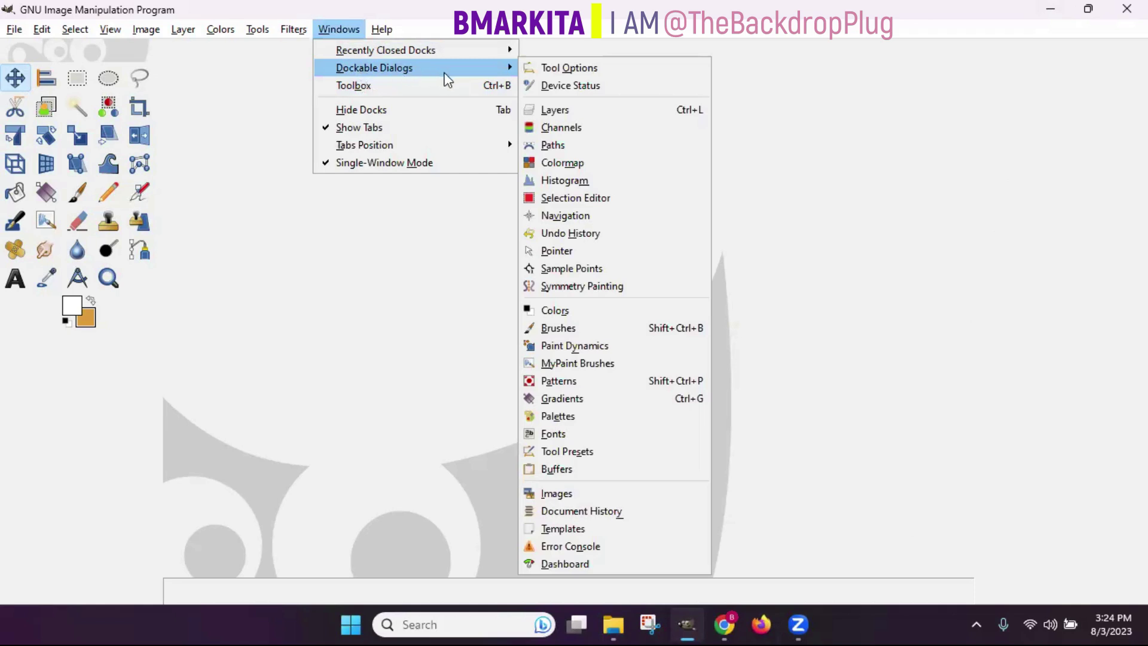
click(586, 73)
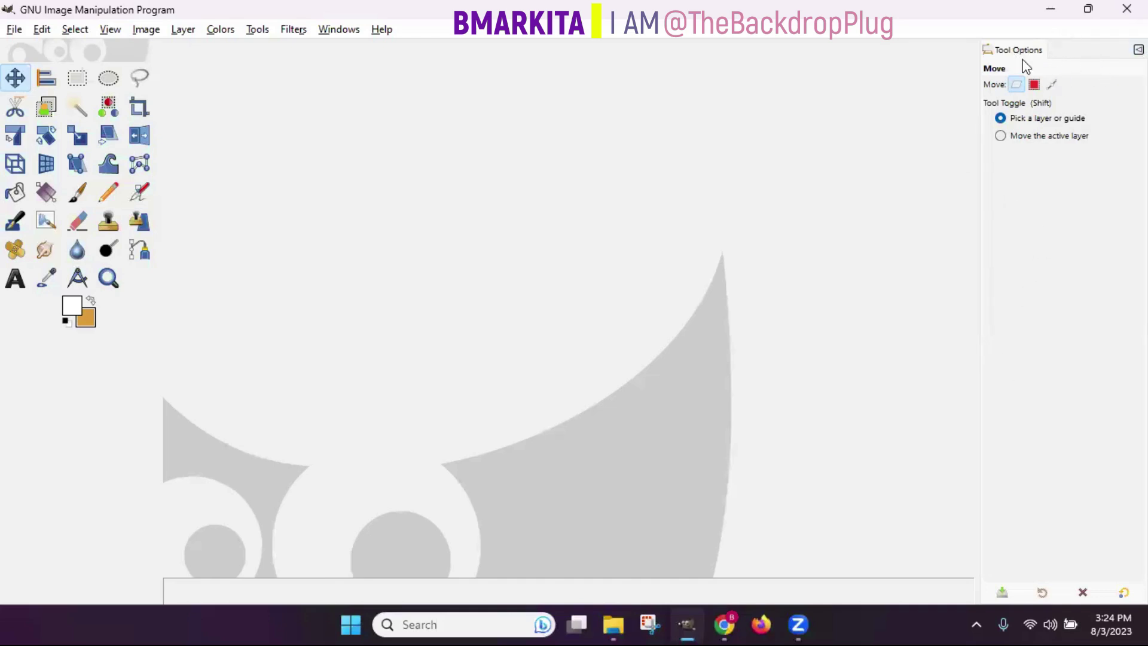
Step: Add the Layers and Document History dockable dialogs to the same dock as the Tool Options
click(338, 30)
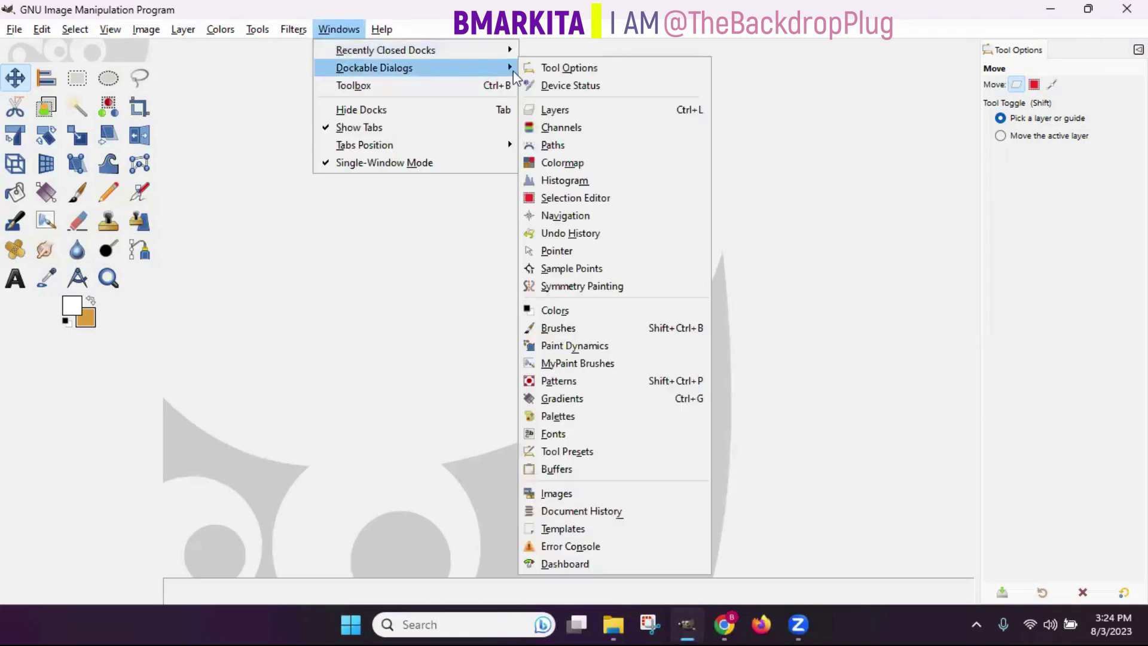
click(569, 110)
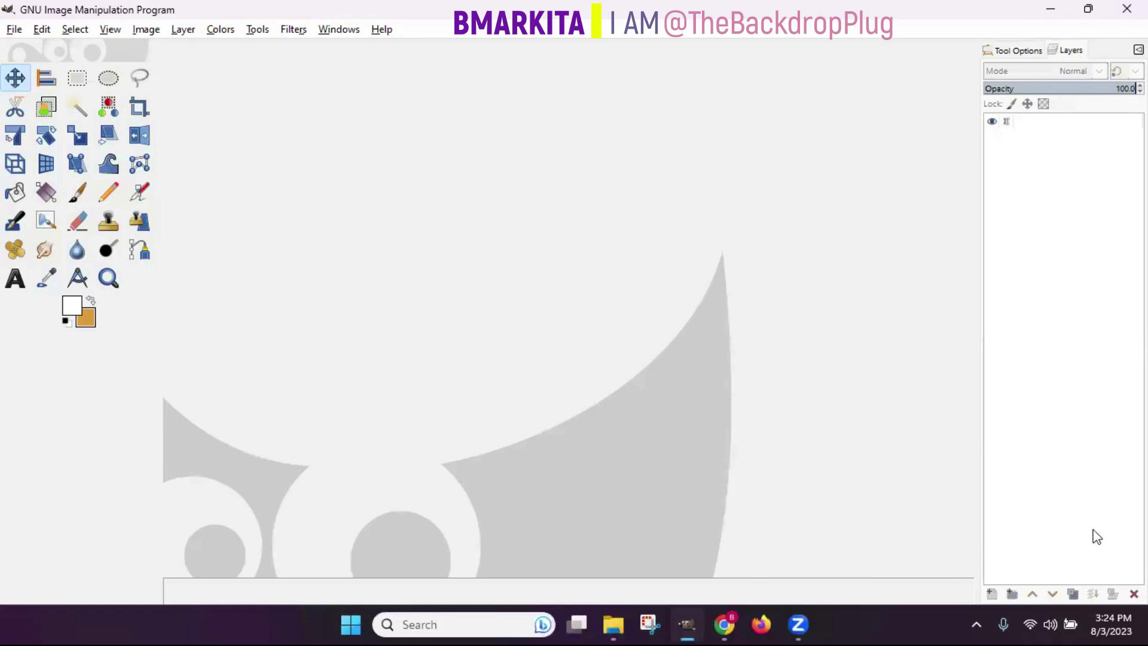
click(338, 33)
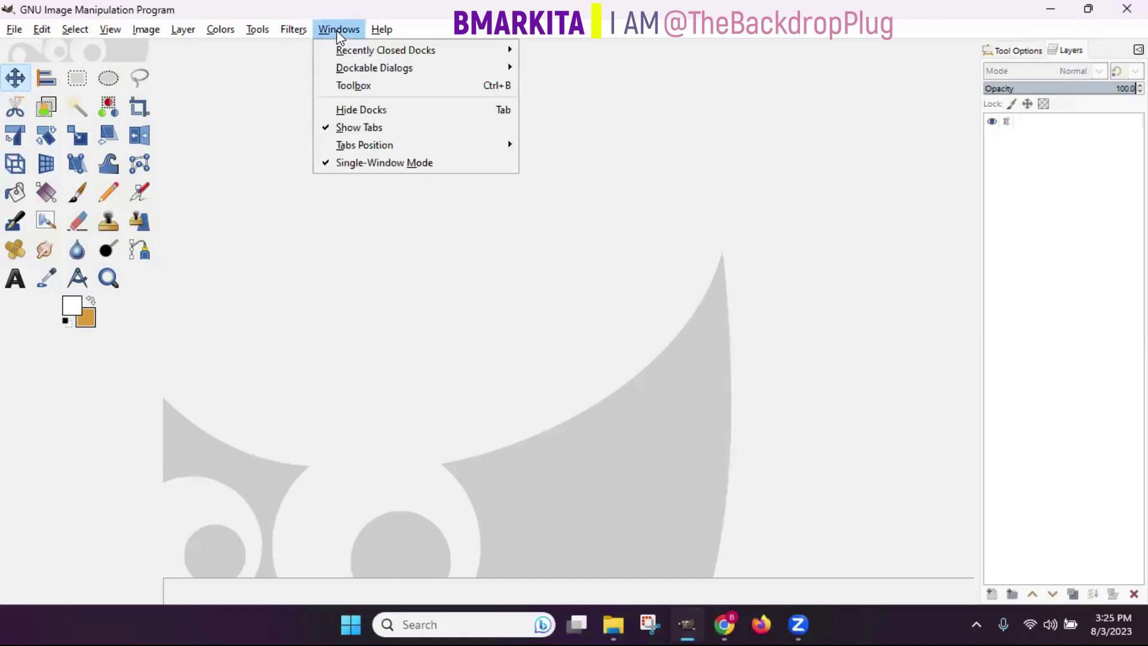
mouse_move(404, 70)
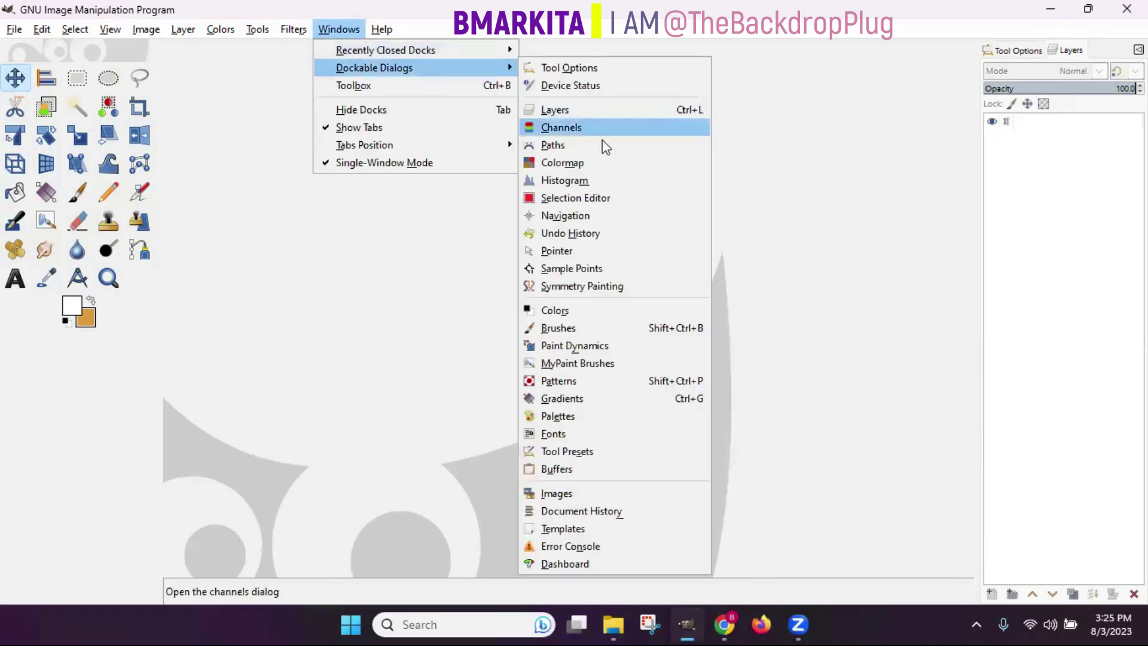
click(608, 512)
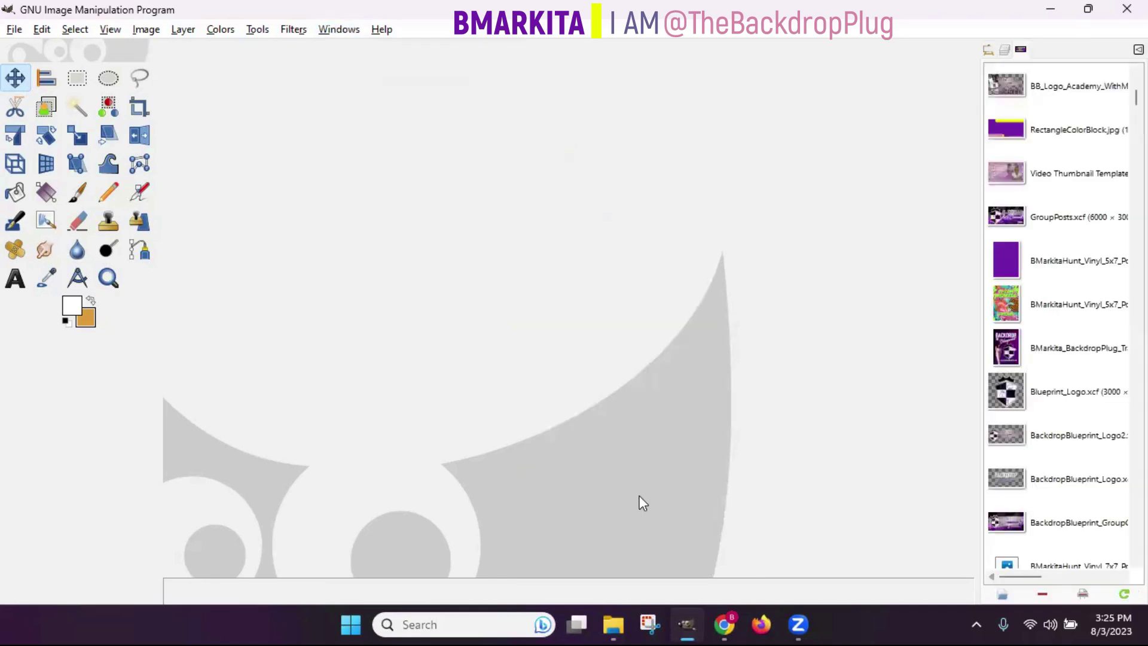
Step: Move the Tool Options dialog out of its current dock and dock it directly beneath the toolbox
click(988, 50)
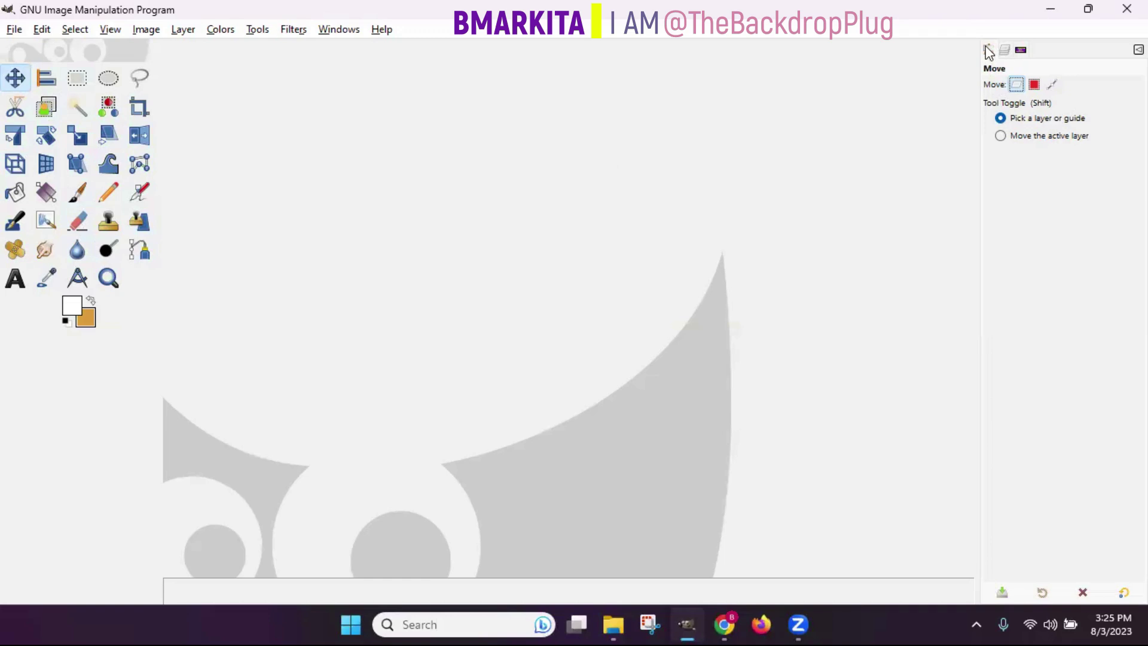
drag(987, 52, 40, 424)
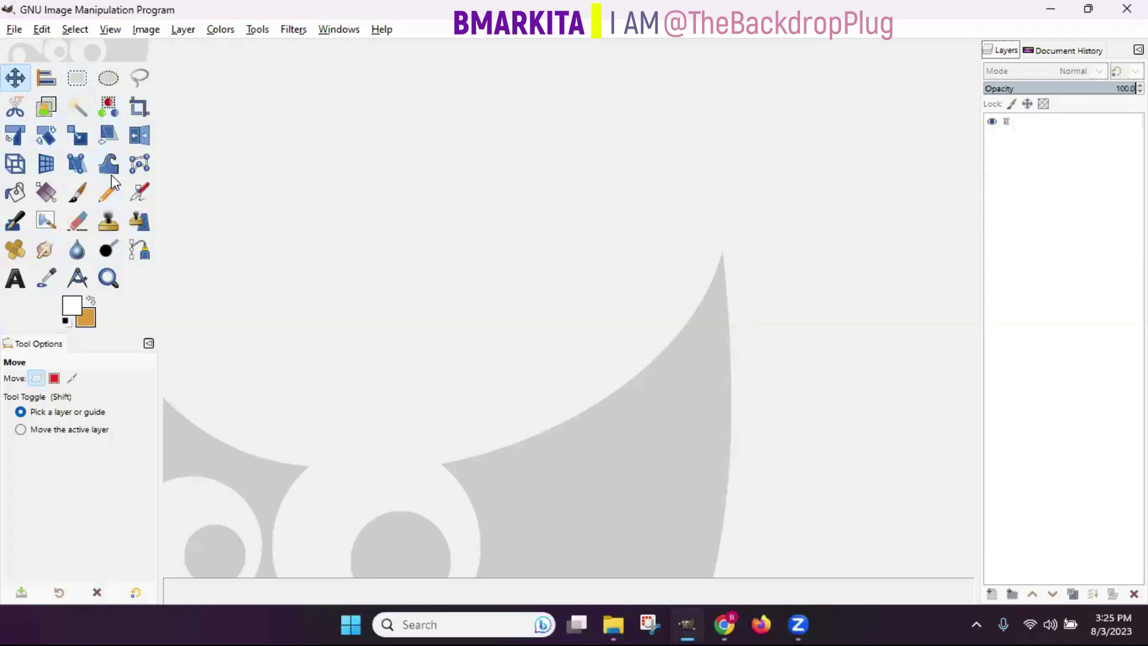
Step: Preview the tool options of several tools, including Align, Handle Transform, Text and Pencil, and check the Document History and Layers dialogs
click(48, 82)
click(46, 164)
click(83, 164)
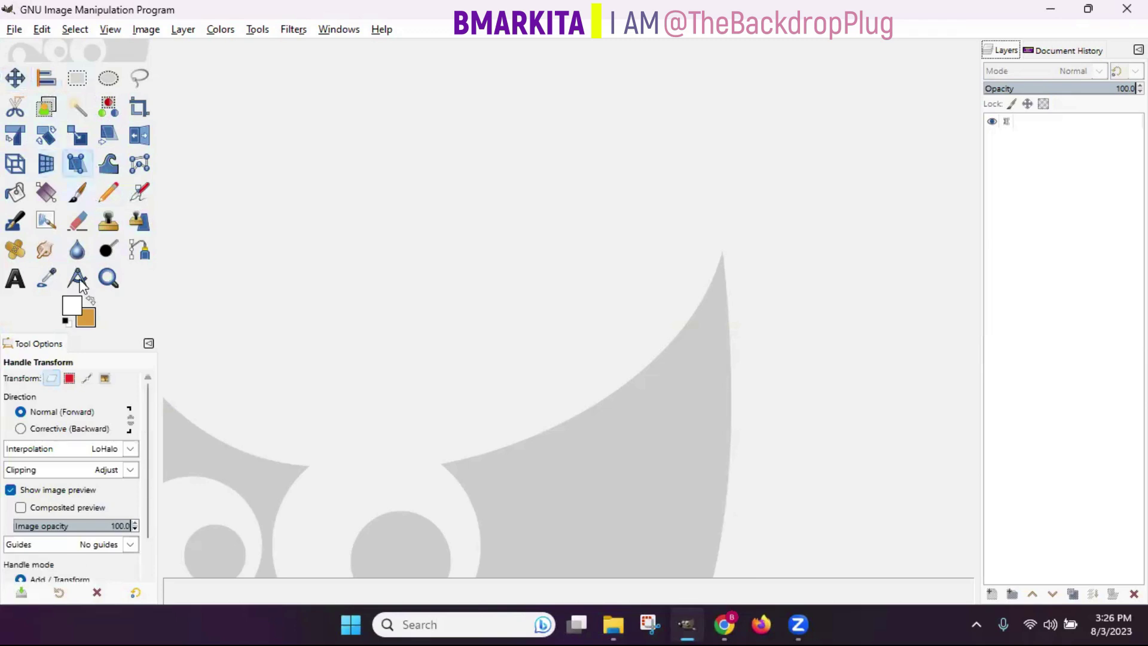
click(16, 286)
click(109, 192)
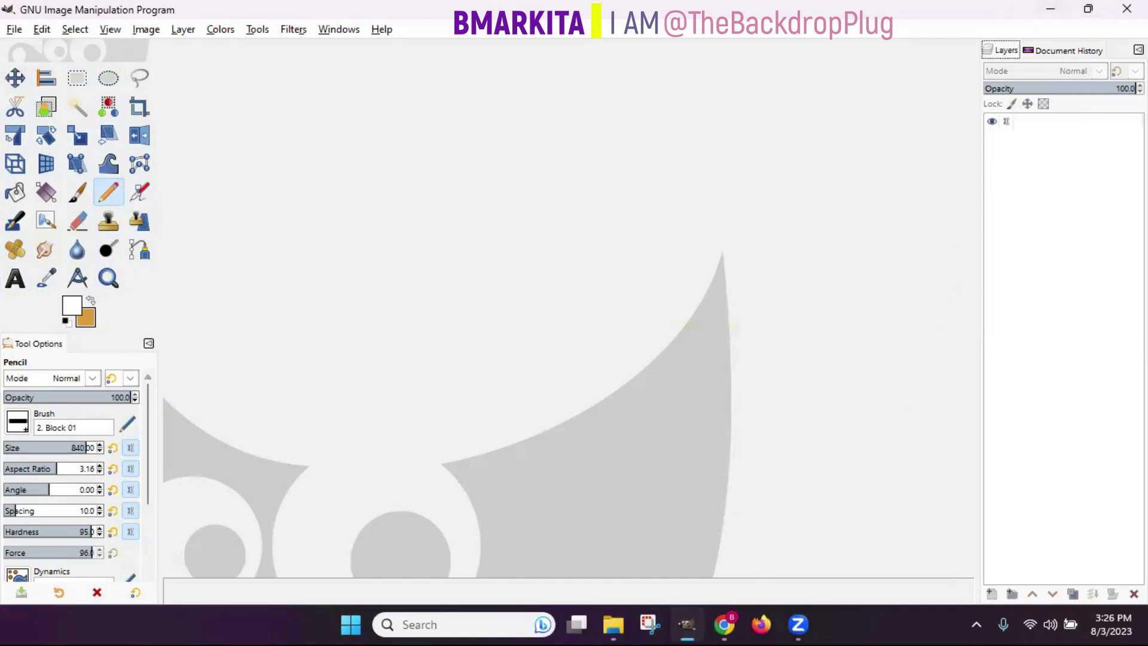
click(1078, 53)
click(1002, 53)
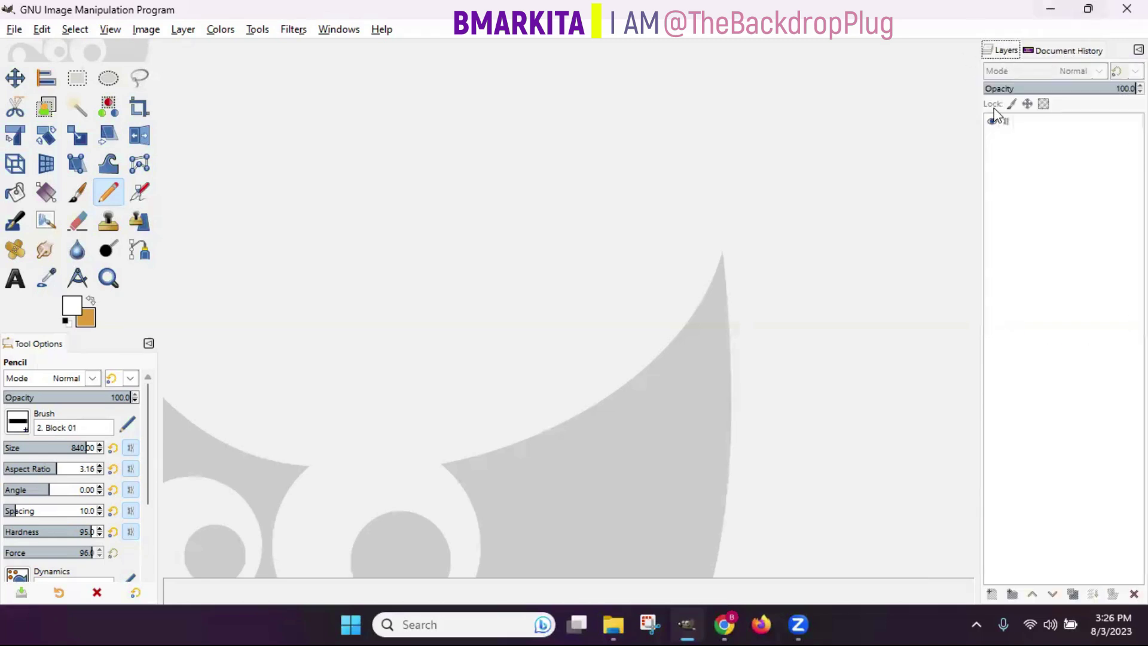